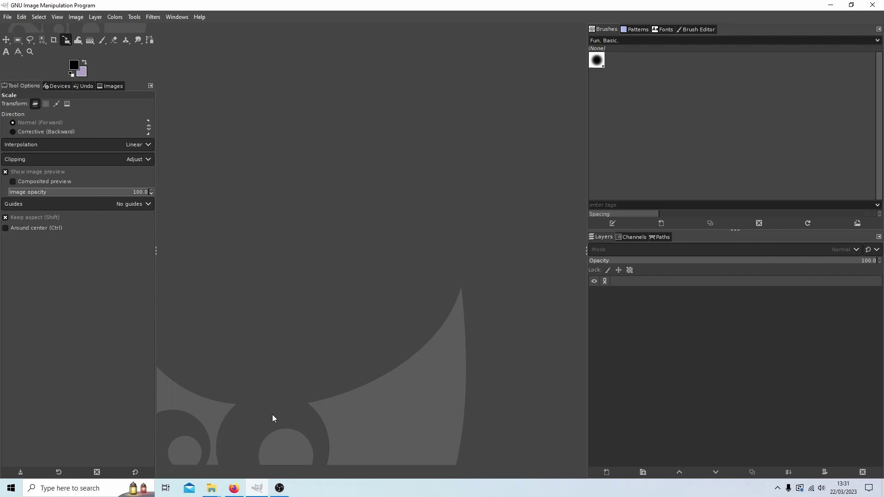
- Open the Gimp playlist on the YouTube channel in the browser
left_click(236, 479)
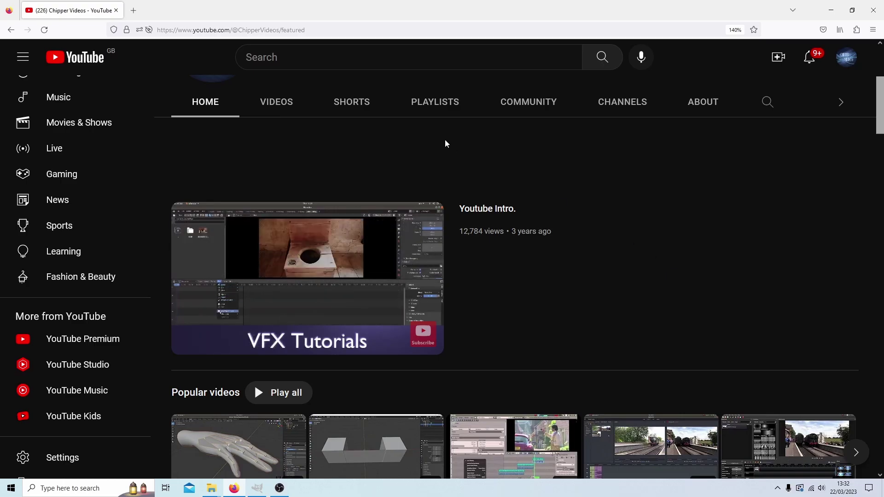
left_click(434, 111)
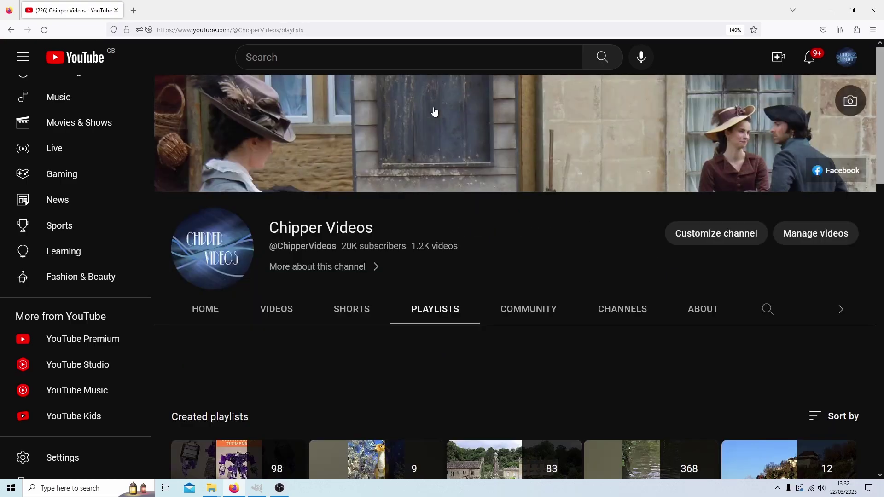
scroll(868, 290, "down", 10)
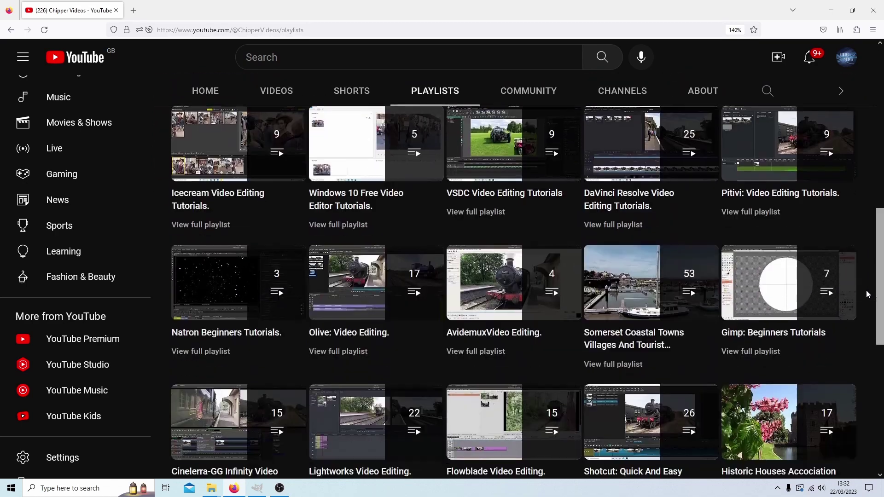
scroll(867, 290, "down", 2)
left_click(768, 266)
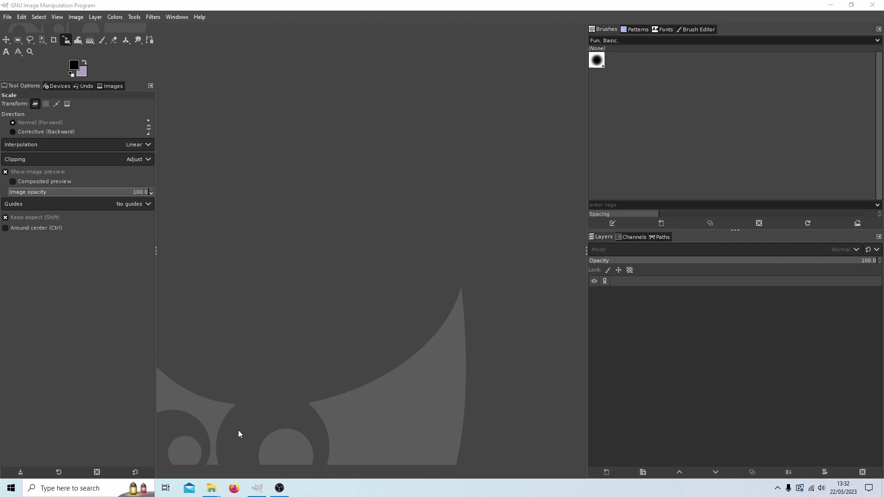
mouse_move(211, 488)
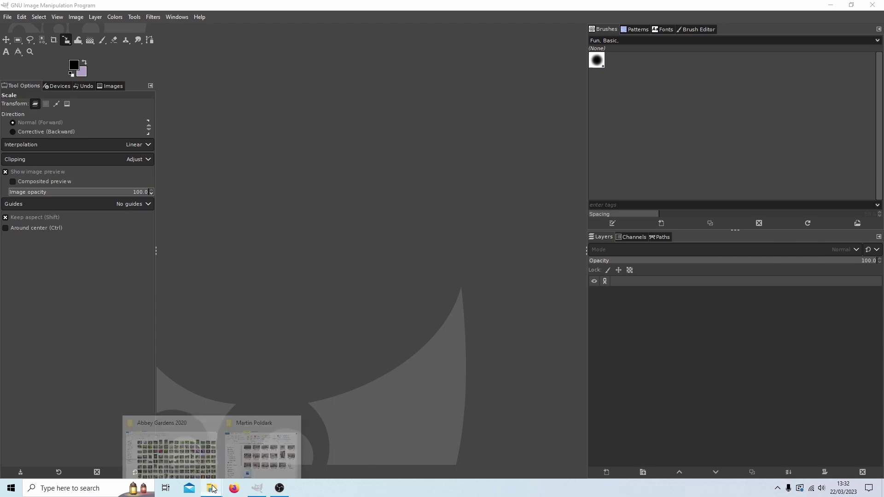
left_click(258, 432)
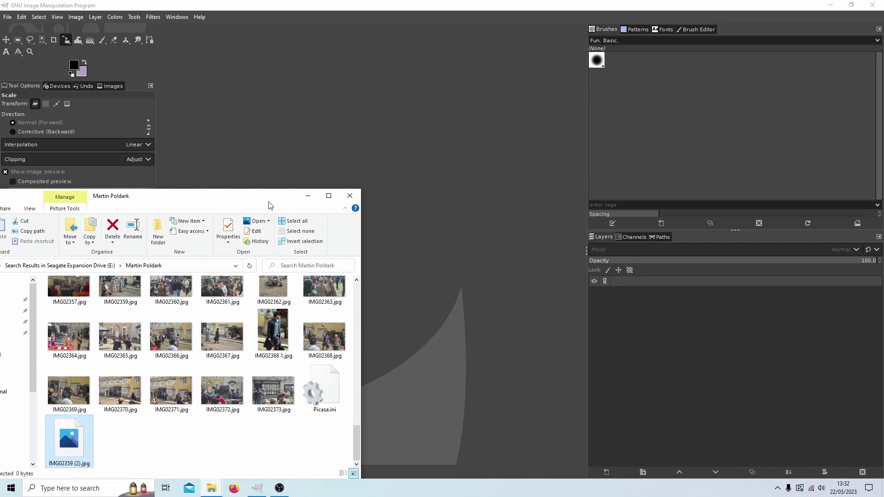
left_click_drag(270, 206, 231, 196)
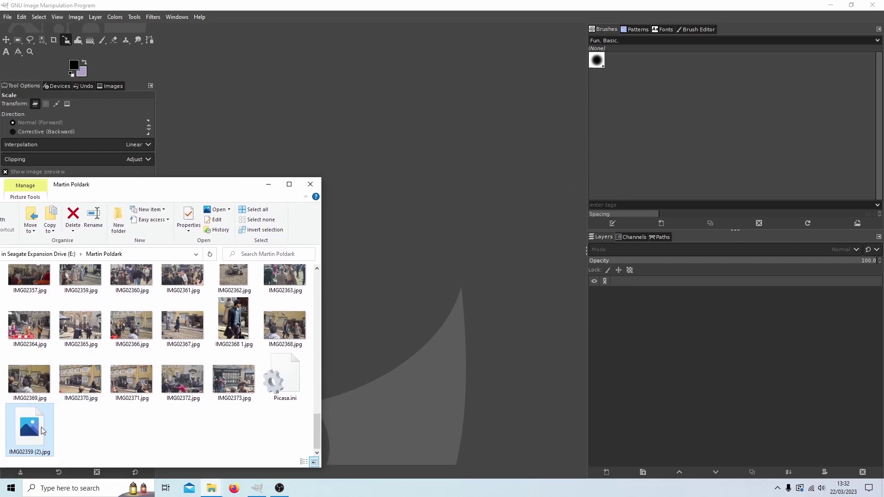
left_click_drag(41, 427, 383, 223)
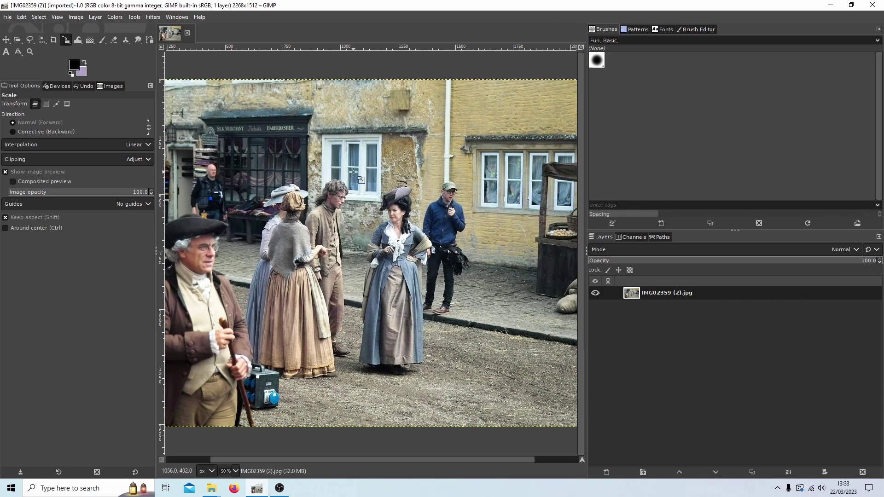
- Start scaling the 2268 × 1512 photo layer, zoom out to 25%, and toggle the width-height chain
key("shift")
left_click(353, 172)
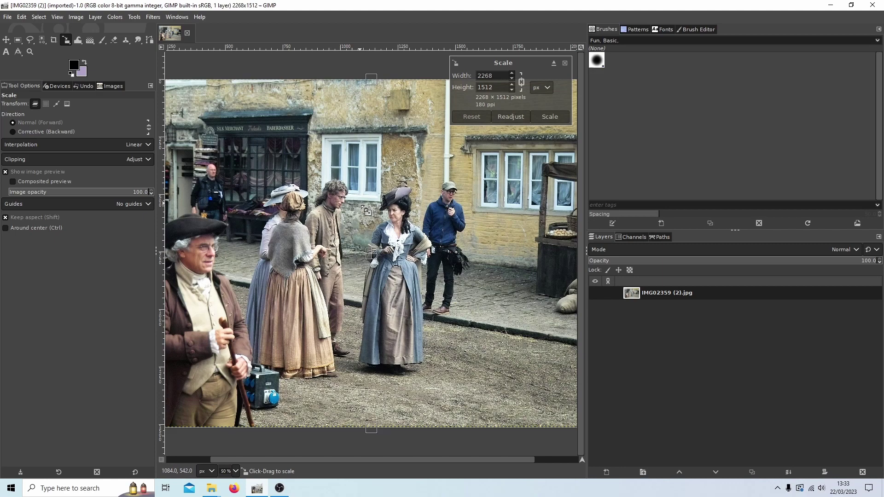
key("ctrl")
scroll(377, 191, "down", 2)
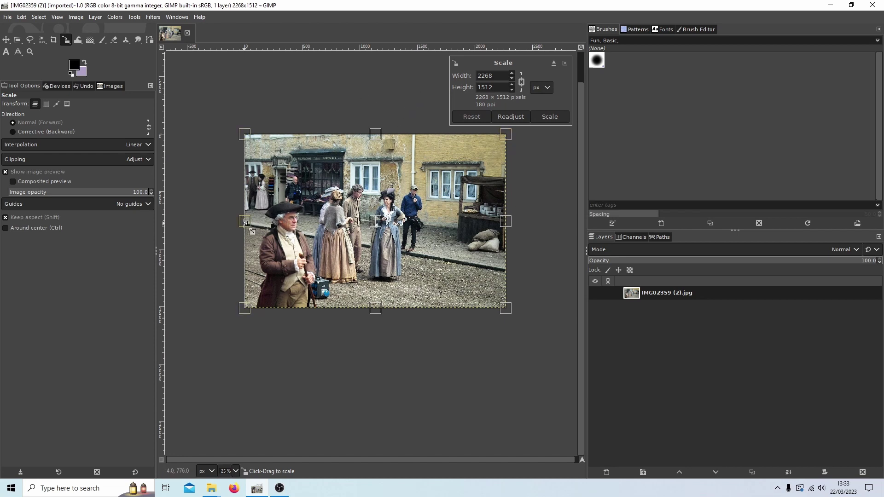
left_click(523, 82)
- Drag the scale handles to enlarge the layer to 3137 × 2091, recentred on the costumed group
left_click_drag(305, 174, 279, 156)
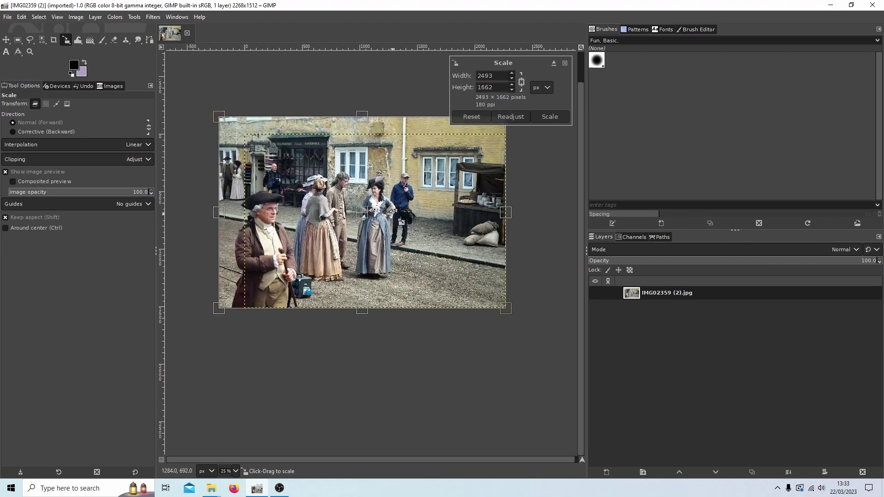
left_click_drag(414, 254, 429, 255)
mouse_move(316, 256)
left_mouse_down()
mouse_move(296, 260)
mouse_move(315, 261)
left_mouse_up()
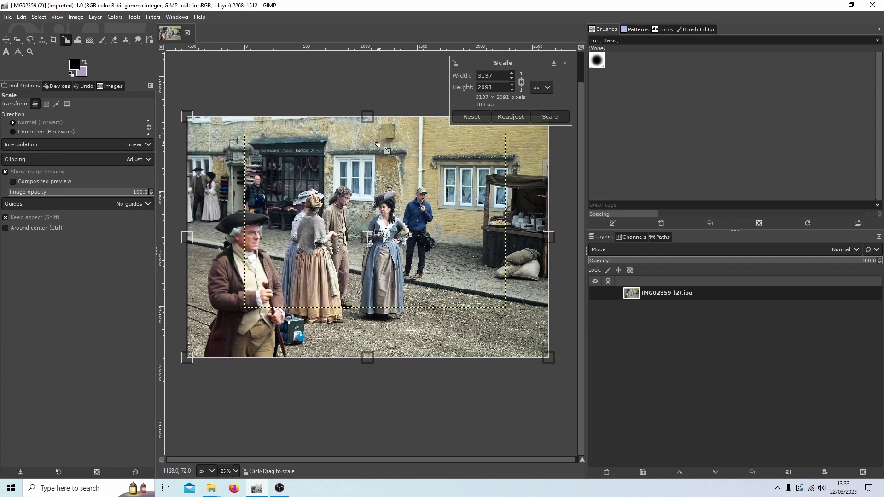
left_click_drag(375, 248, 417, 260)
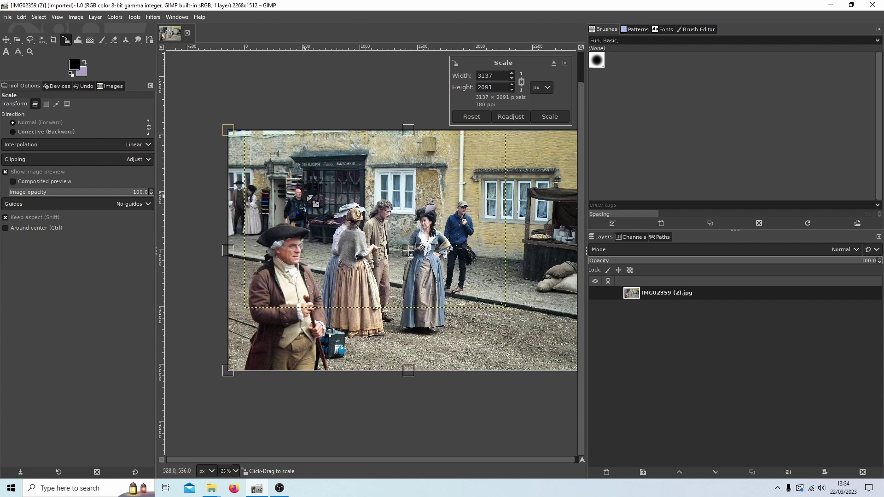
- Apply the 3137 × 2091 scale transform to the photo layer
left_click(551, 117)
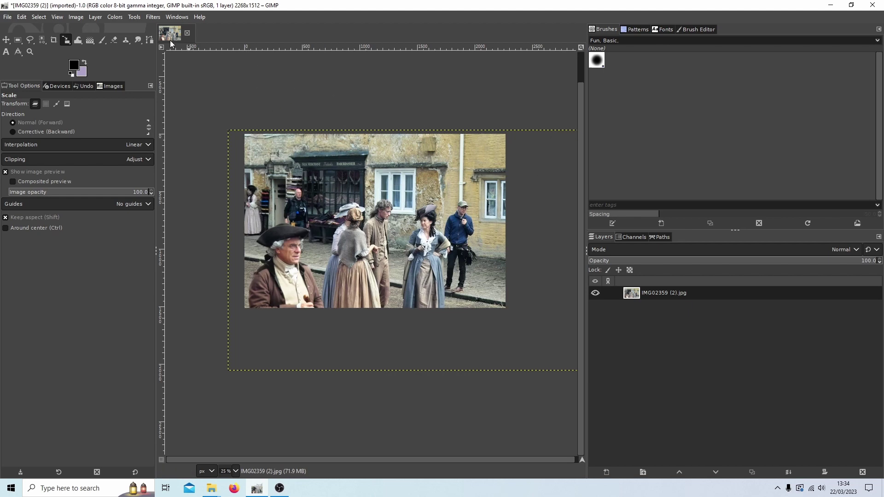
- Use Export As with JPEG image selected as the file type, keeping the name IMG02359 (2).jpg
left_click(8, 19)
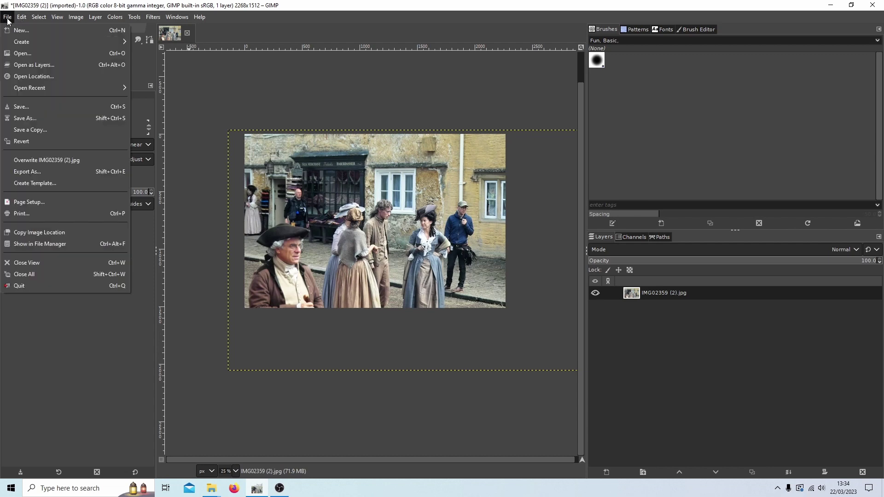
left_click(20, 173)
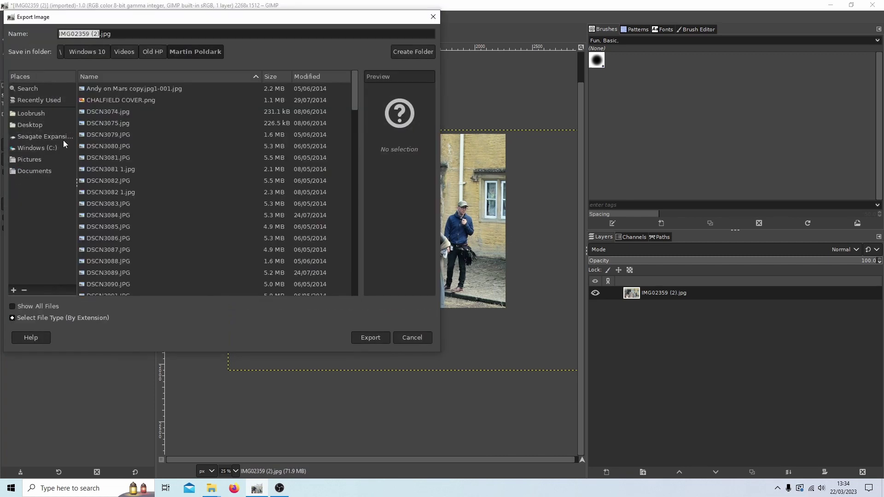
left_click(66, 319)
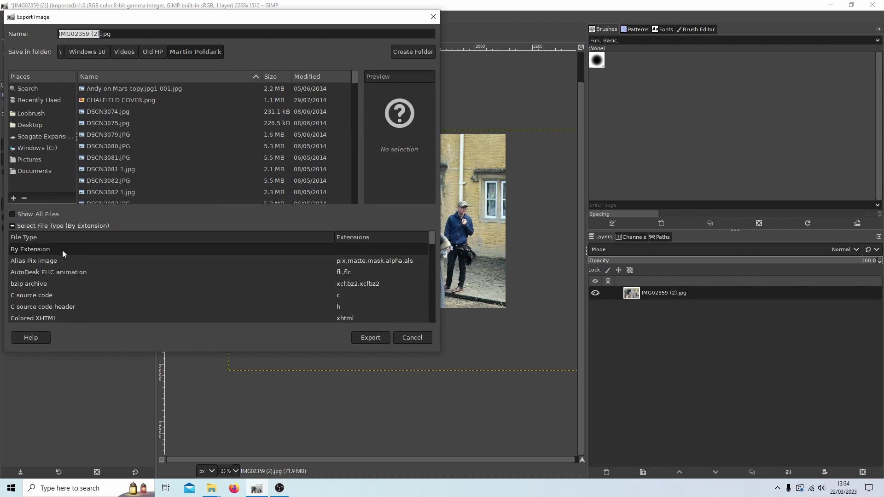
scroll(48, 272, "down", 3)
scroll(48, 273, "down", 5)
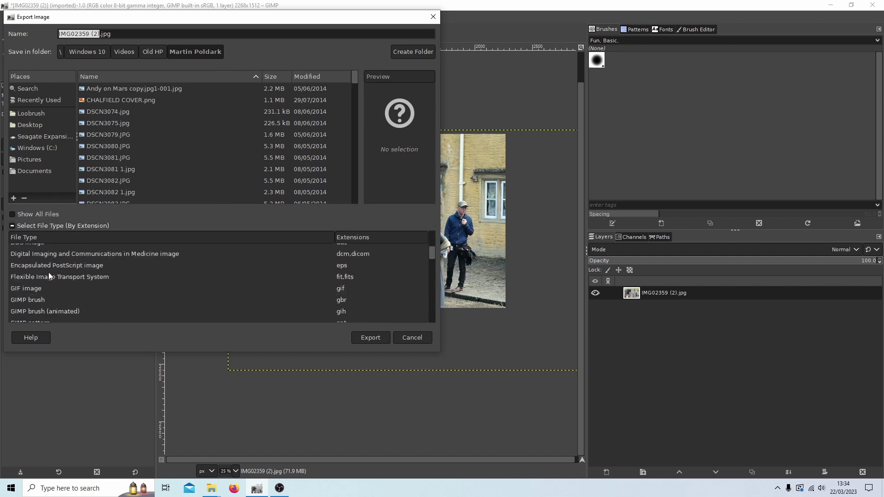
scroll(48, 275, "down", 1)
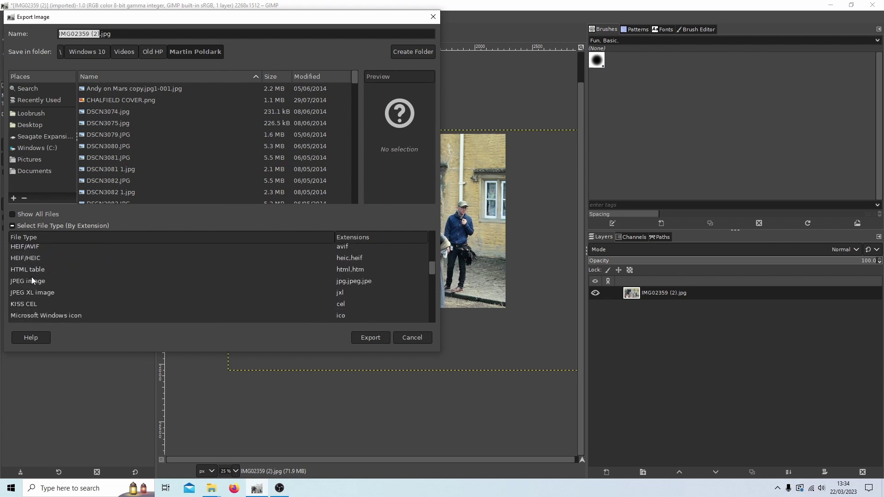
left_click(38, 280)
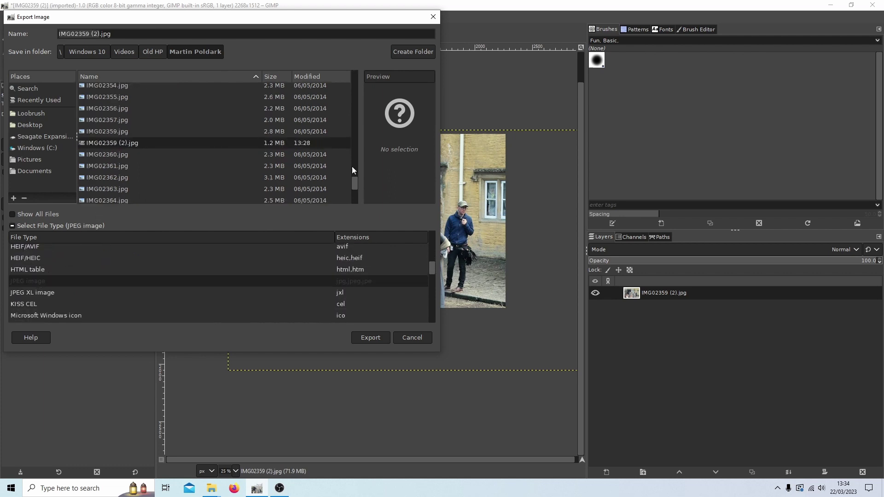
left_click(368, 340)
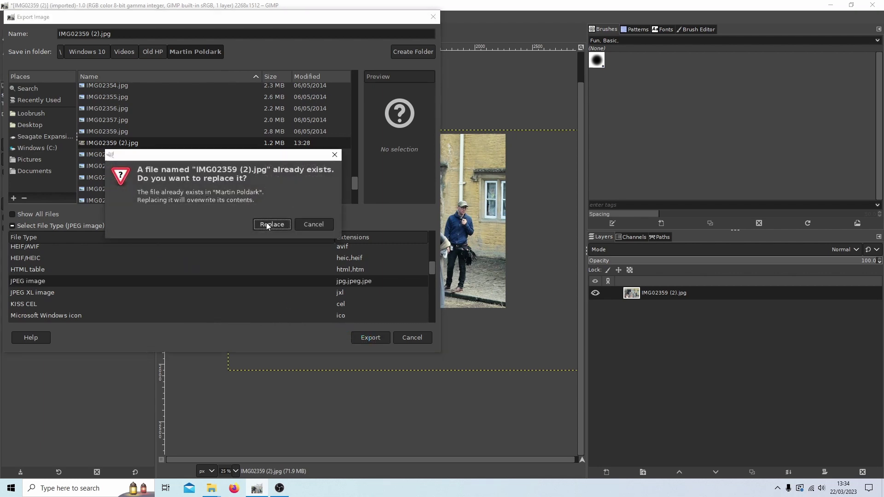
- Decline replacing the file, rename it IMG02359 (3).jpg, and export at JPEG quality 100
left_click(305, 224)
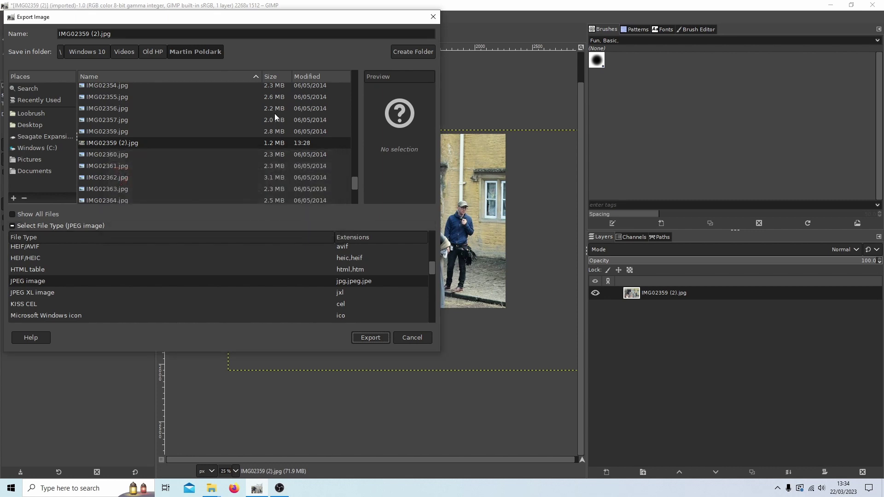
left_click(95, 35)
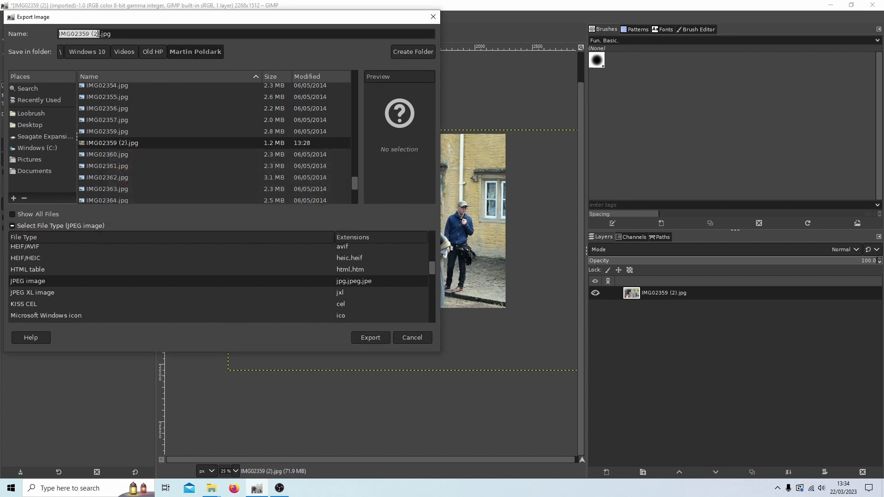
left_click(94, 34)
left_click(371, 337)
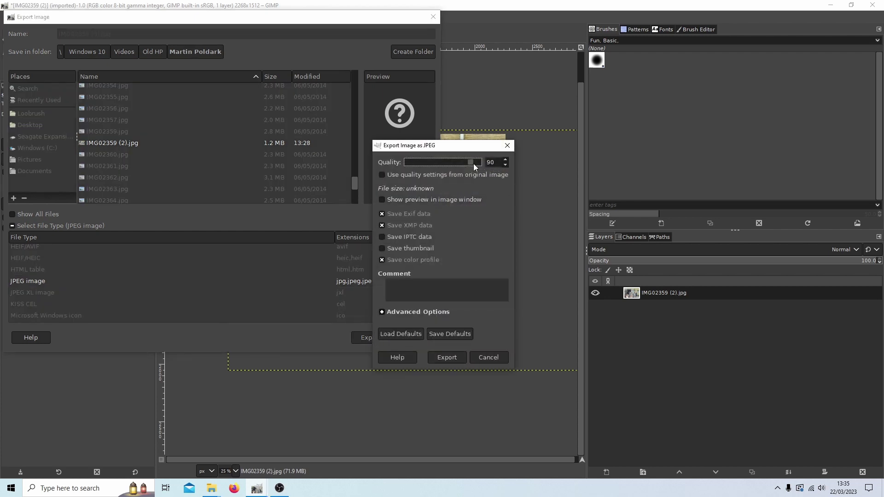
left_click_drag(477, 163, 487, 163)
left_click(453, 358)
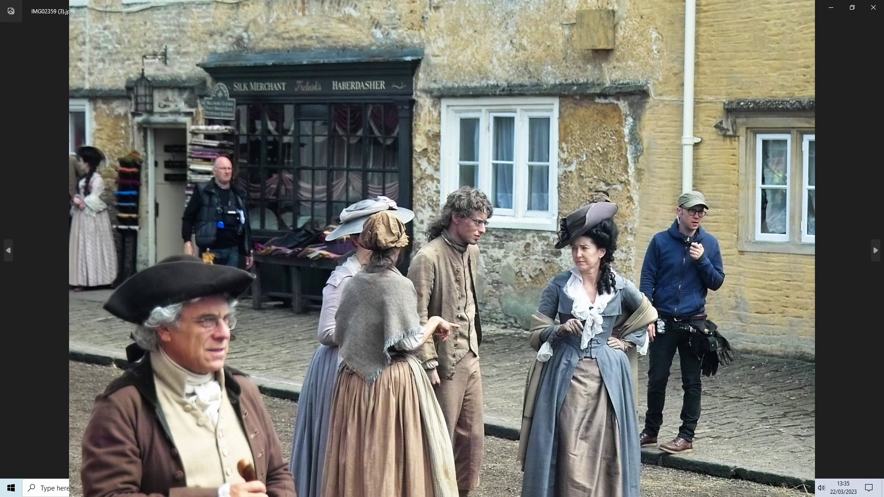
left_click(877, 9)
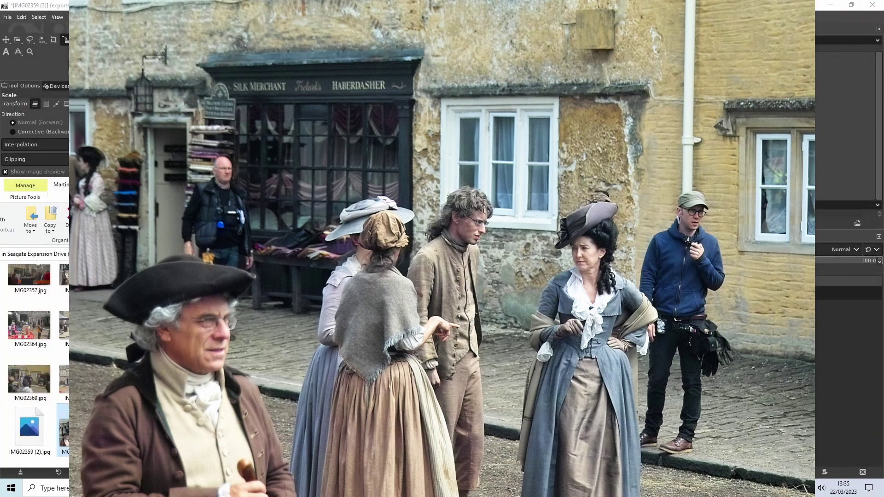